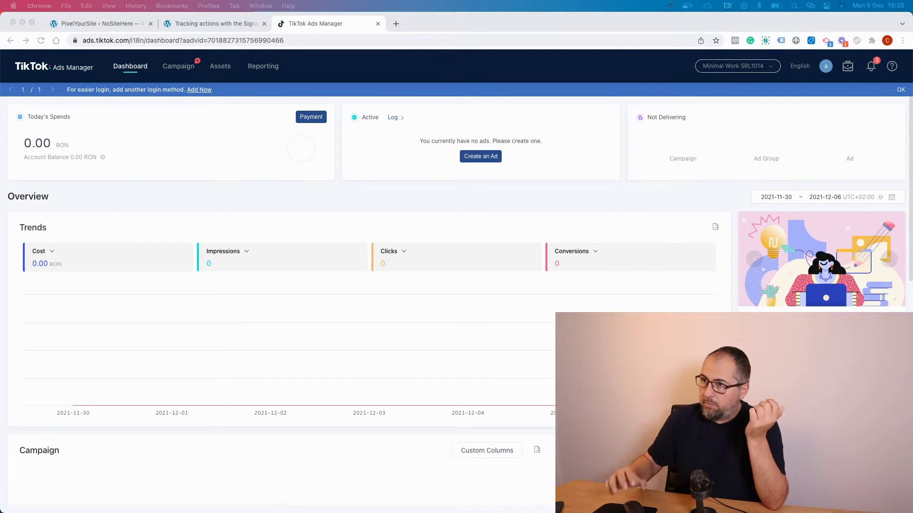
- Go to Assets > Audiences and choose Create Audience > Custom Audience
left_click(219, 68)
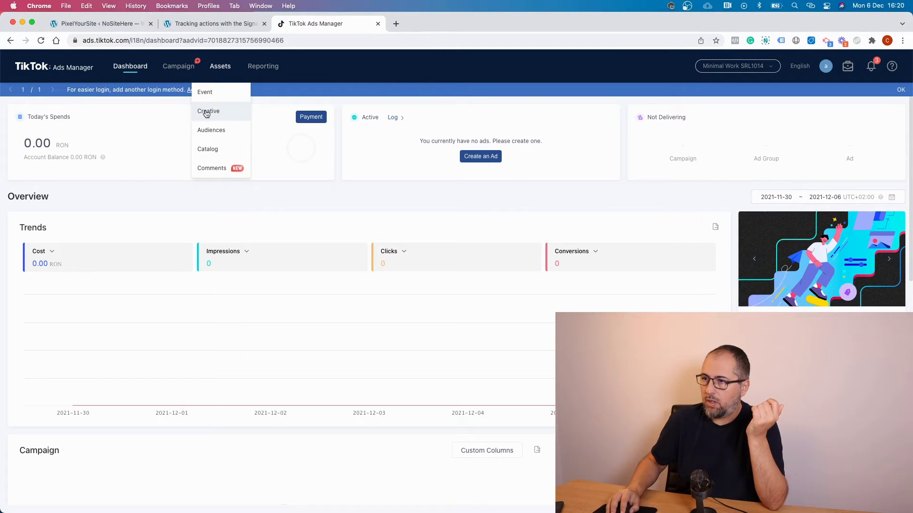
left_click(206, 134)
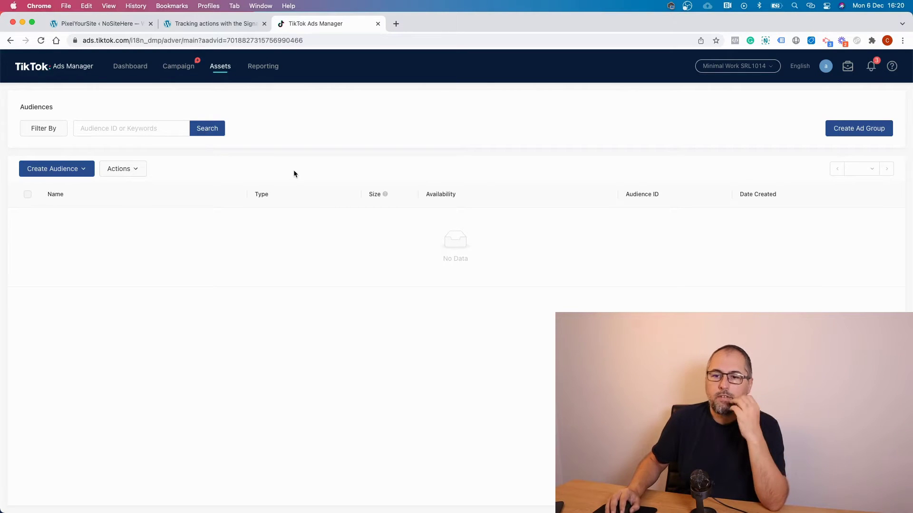
left_click(64, 168)
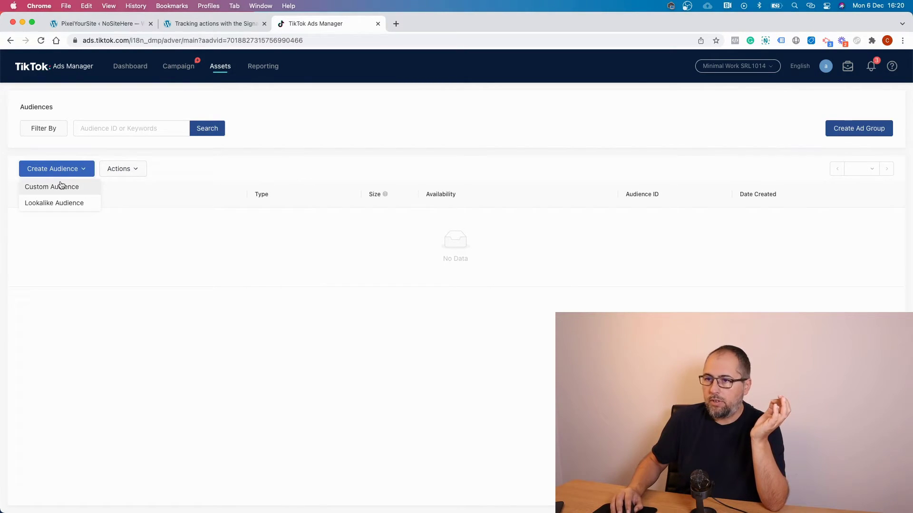
left_click(62, 187)
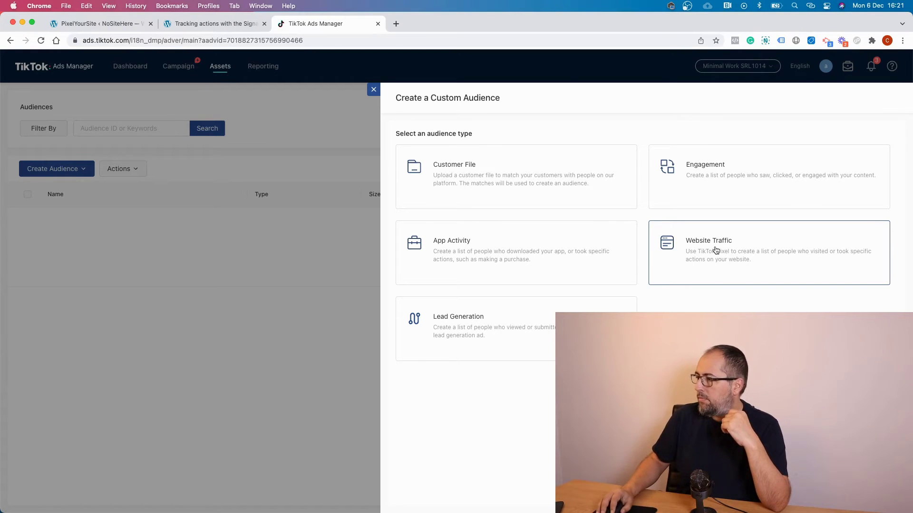
- Choose the Website Traffic card as the custom audience type
left_click(717, 249)
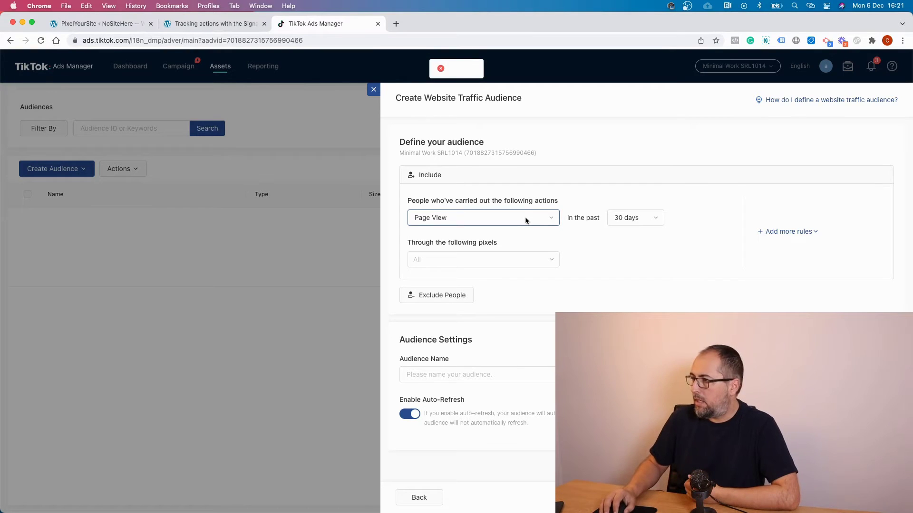
- Expand the Page View action dropdown to list the available website events
left_click(526, 220)
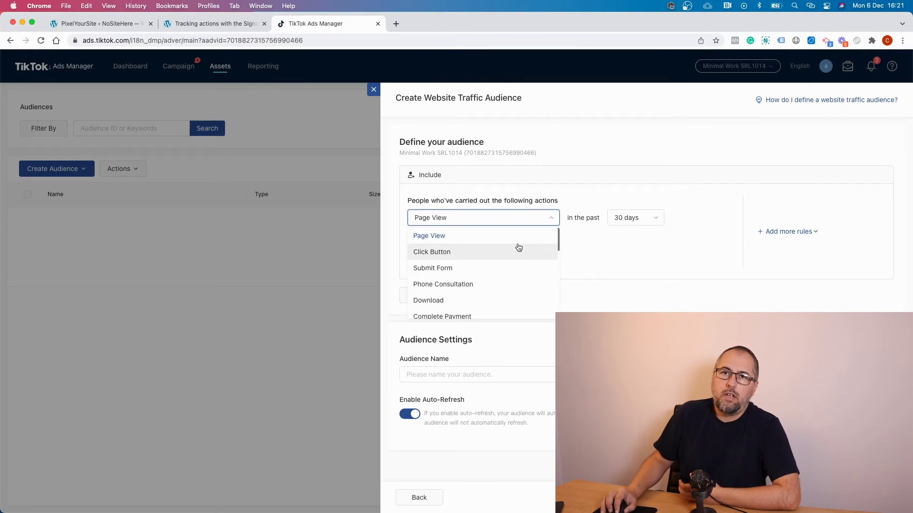
scroll(514, 250, "down", 2)
scroll(514, 251, "down", 5)
scroll(514, 250, "down", 5)
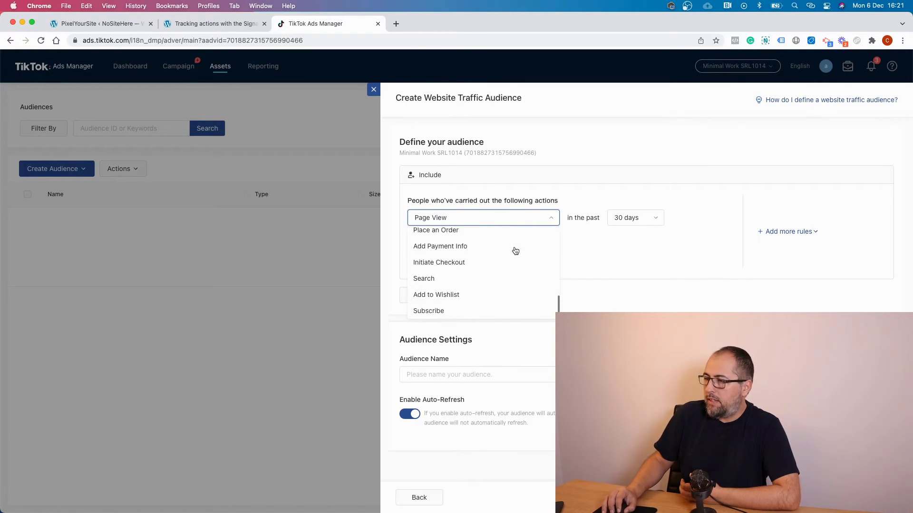
scroll(514, 250, "up", 5)
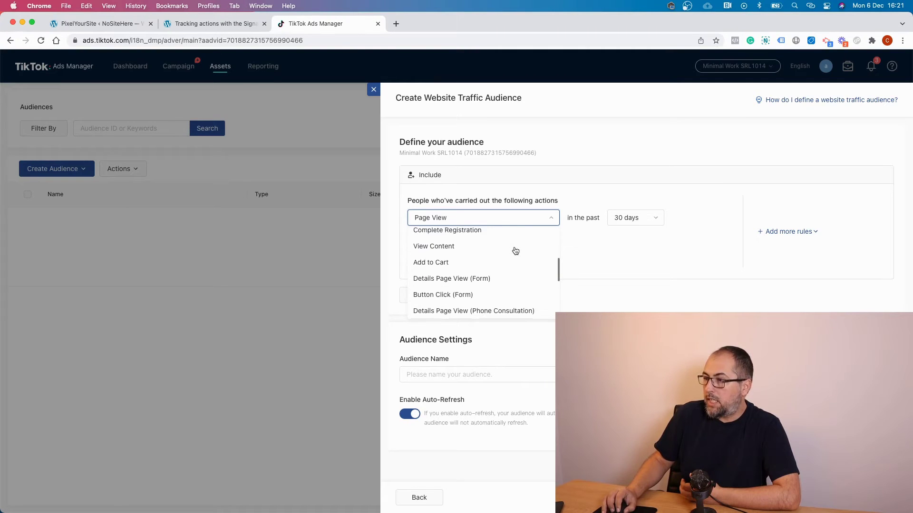
scroll(514, 251, "up", 3)
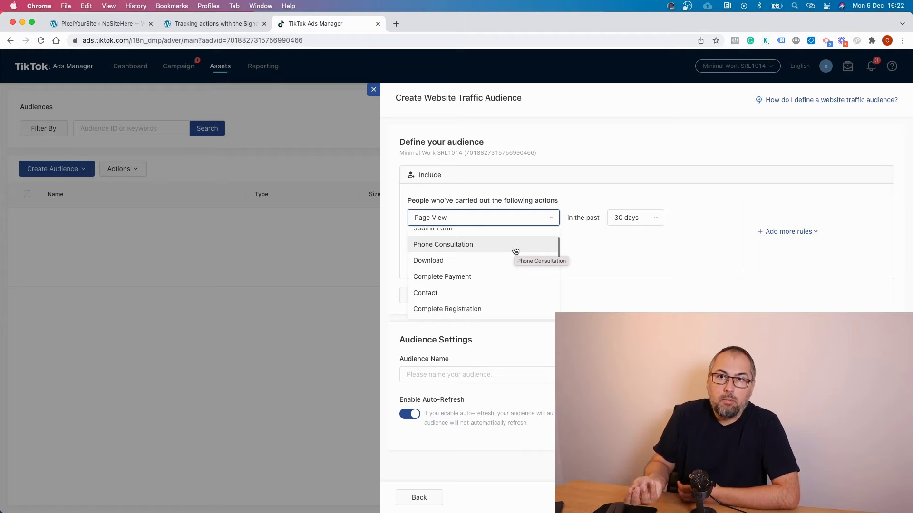
scroll(515, 253, "up", 2)
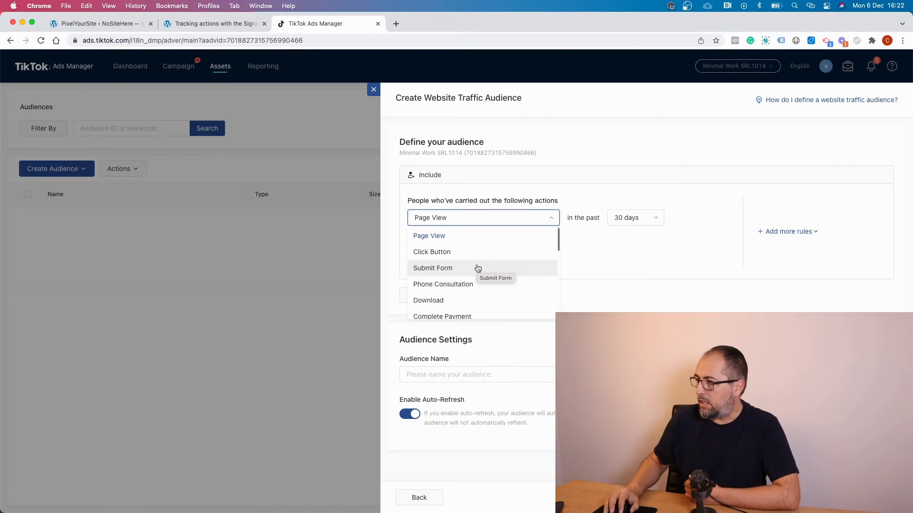
- Set the first rule to Submit Form and add a broadening second rule for Page View
left_click(476, 268)
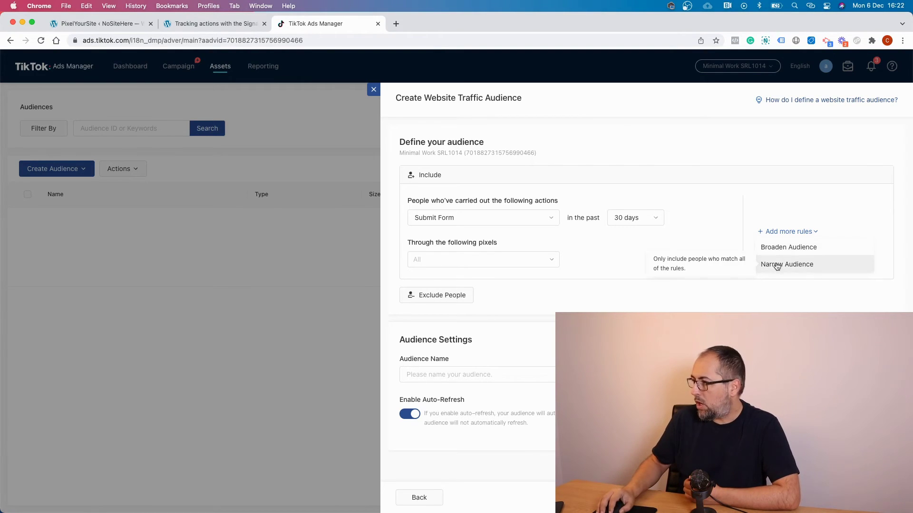
left_click(776, 248)
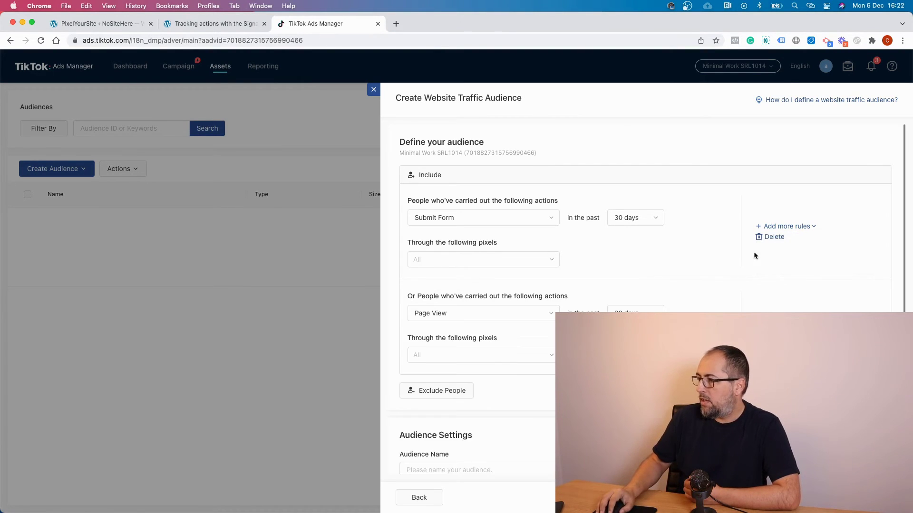
left_click(544, 316)
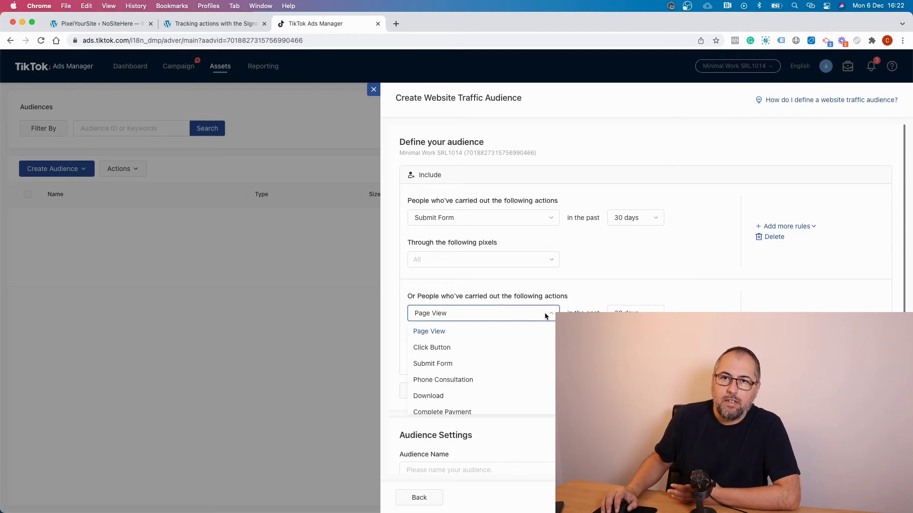
left_click(673, 285)
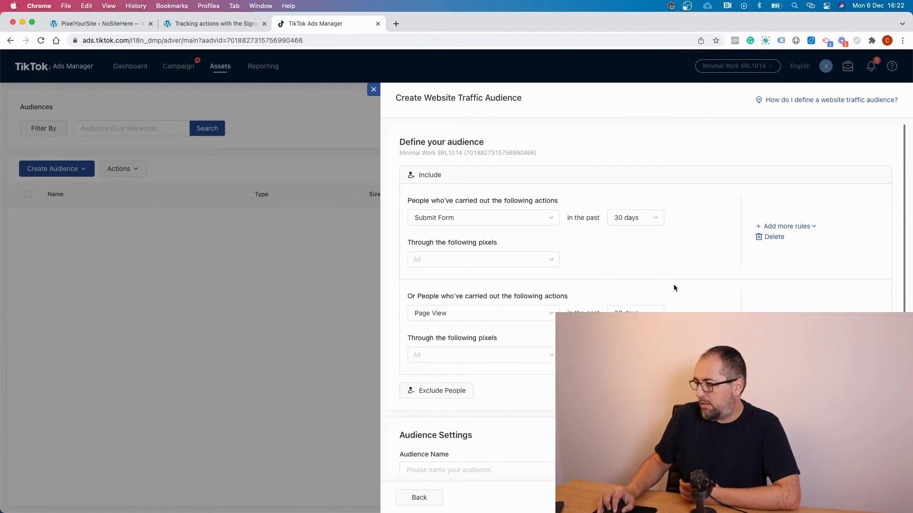
scroll(674, 285, "down", 2)
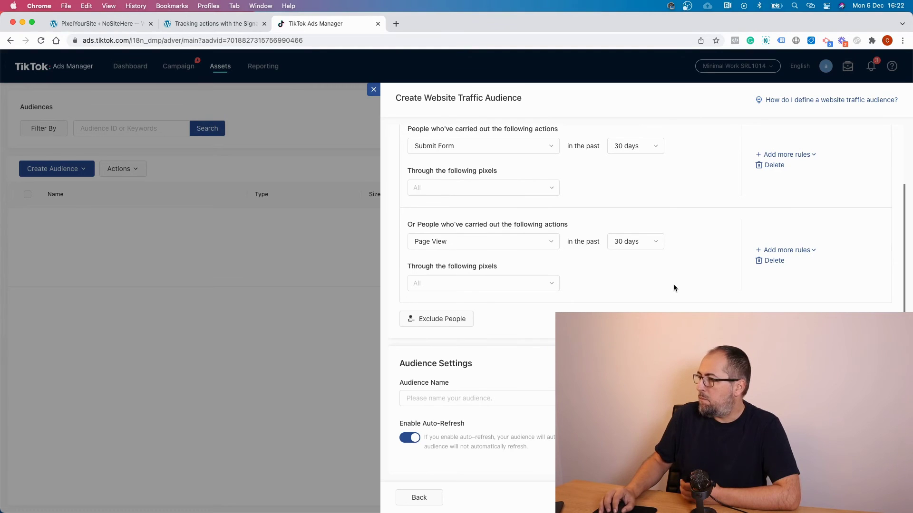
- Enter 'Test Submit Form' as the audience name, correcting the trailing typo
left_click(457, 404)
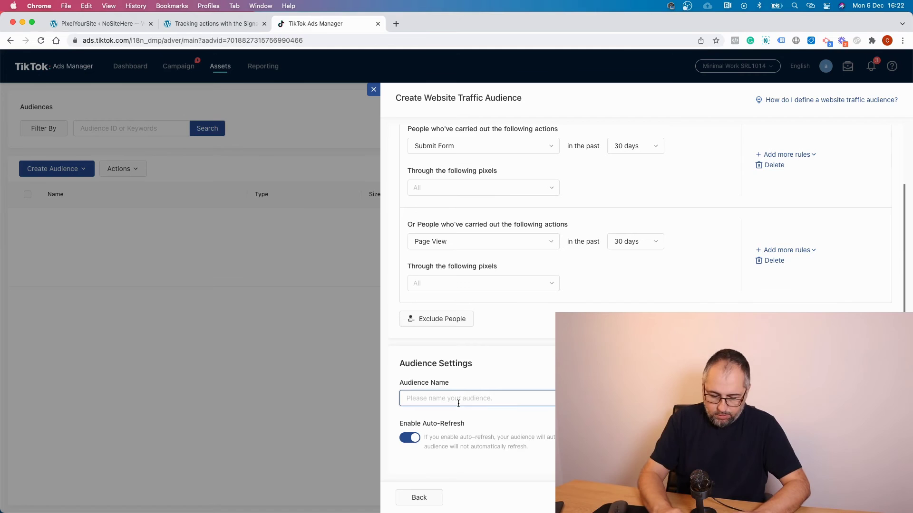
type("Test Submit Form")
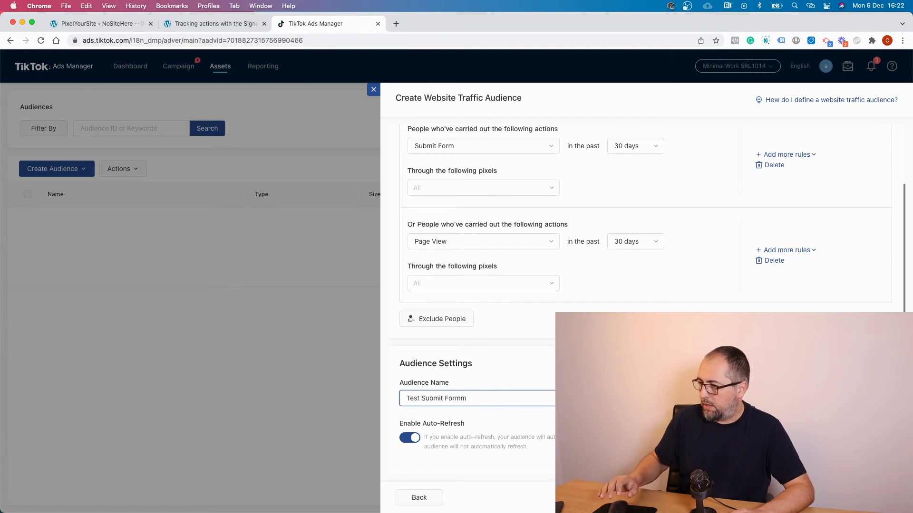
key("BackSpace")
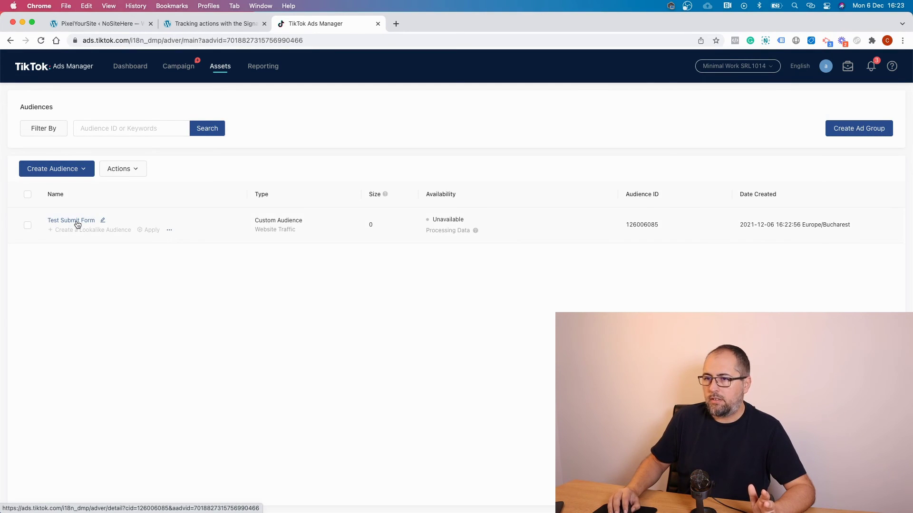
- Open the Test Submit Form audience details and dismiss the Delete Audience warning
left_click(77, 222)
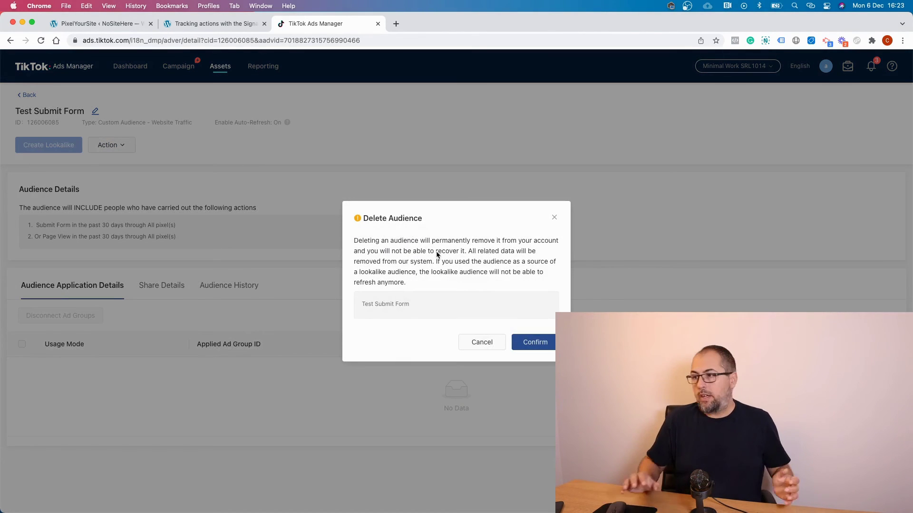
left_click(552, 217)
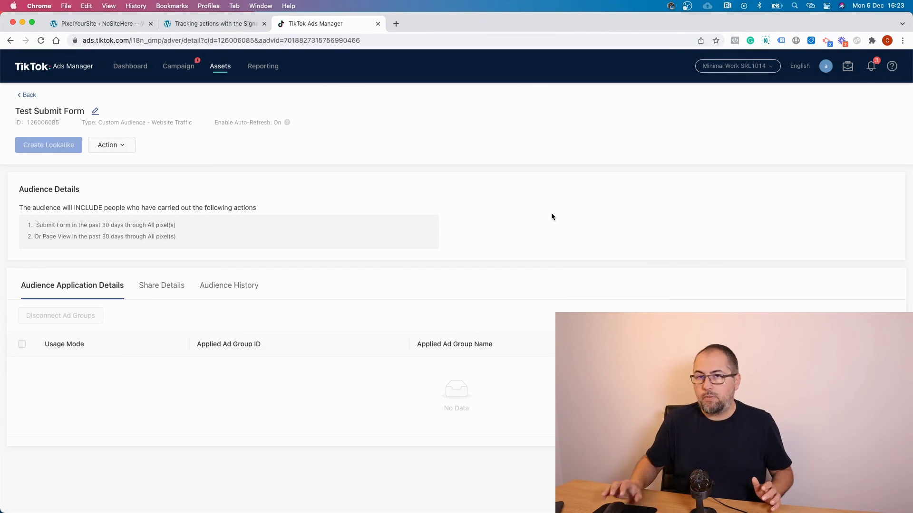